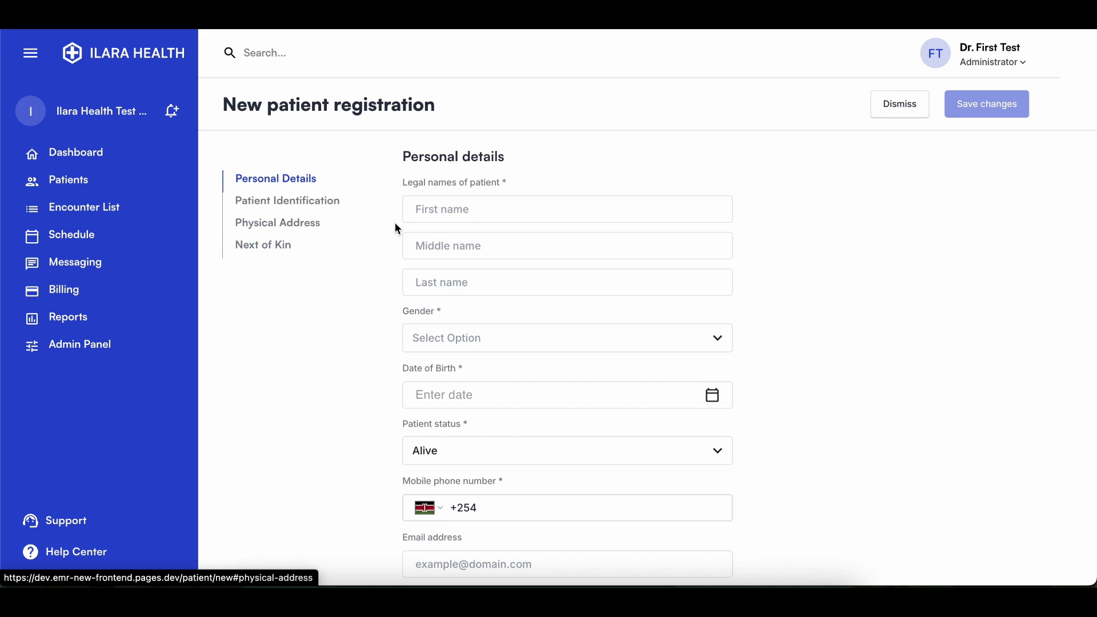
Enter the new patient's first, middle and last names and set the gender to Male
{"action": "left_click", "coordinate": [421, 213]}
{"action": "type", "text": "John"}
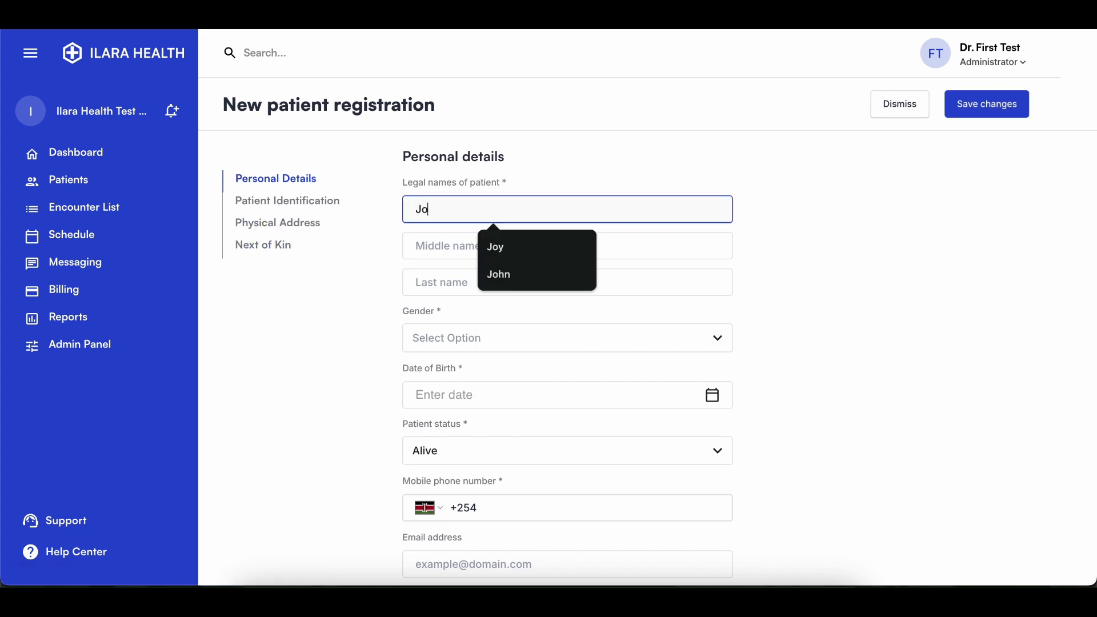
{"action": "left_click", "coordinate": [420, 236]}
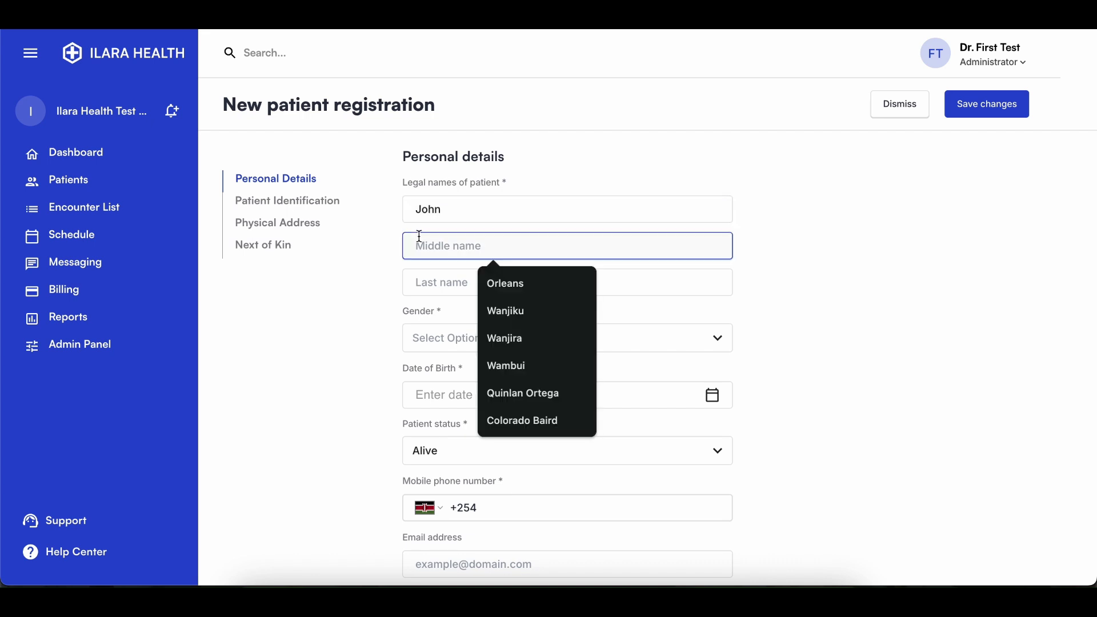
{"action": "left_click", "coordinate": [493, 277]}
{"action": "left_click", "coordinate": [475, 283]}
{"action": "type", "text": "Doe"}
{"action": "left_click", "coordinate": [479, 342]}
{"action": "left_click", "coordinate": [454, 377]}
Fill in the patient's date of birth, choosing the year and day from the calendar
{"action": "left_click", "coordinate": [453, 395]}
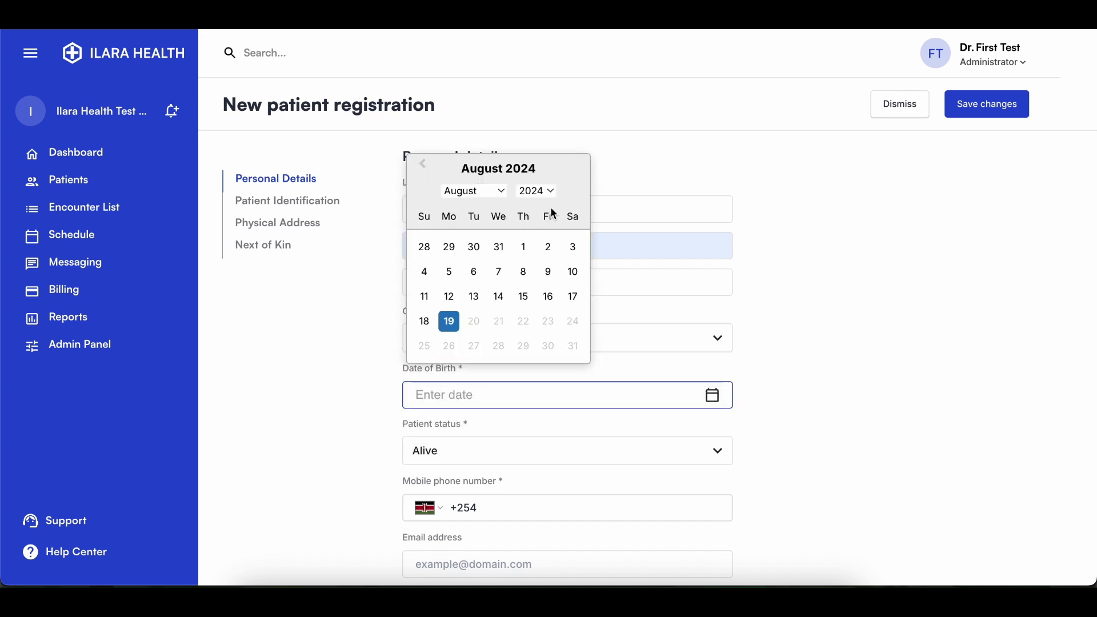
{"action": "left_click", "coordinate": [548, 191]}
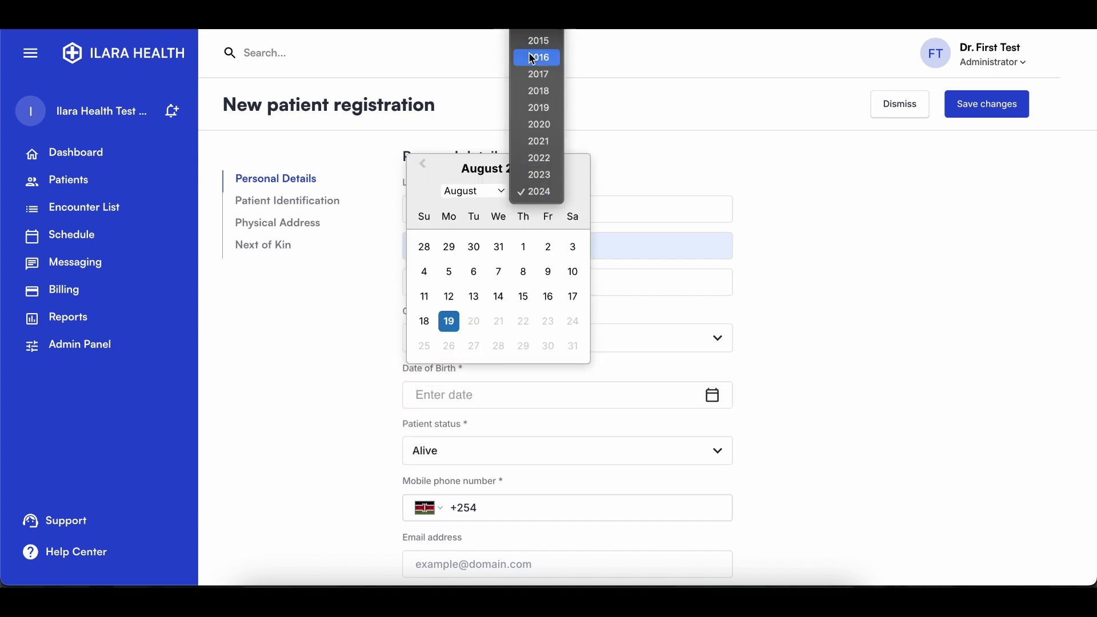
{"action": "scroll", "coordinate": [532, 109], "scroll_direction": "up", "scroll_amount": 15}
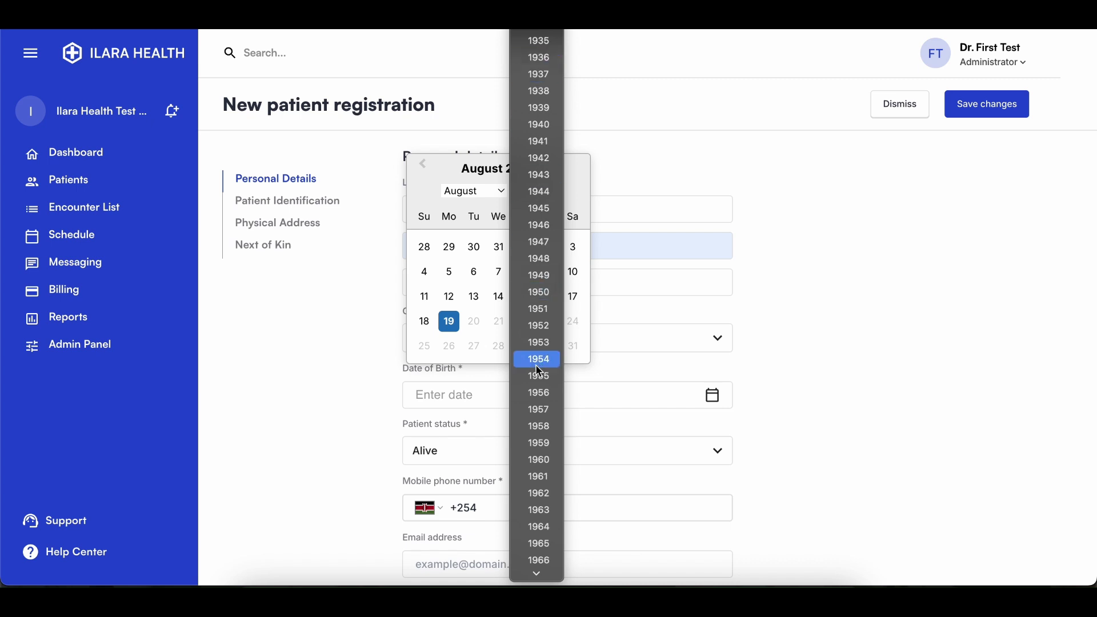
{"action": "scroll", "coordinate": [539, 464], "scroll_direction": "down", "scroll_amount": 1}
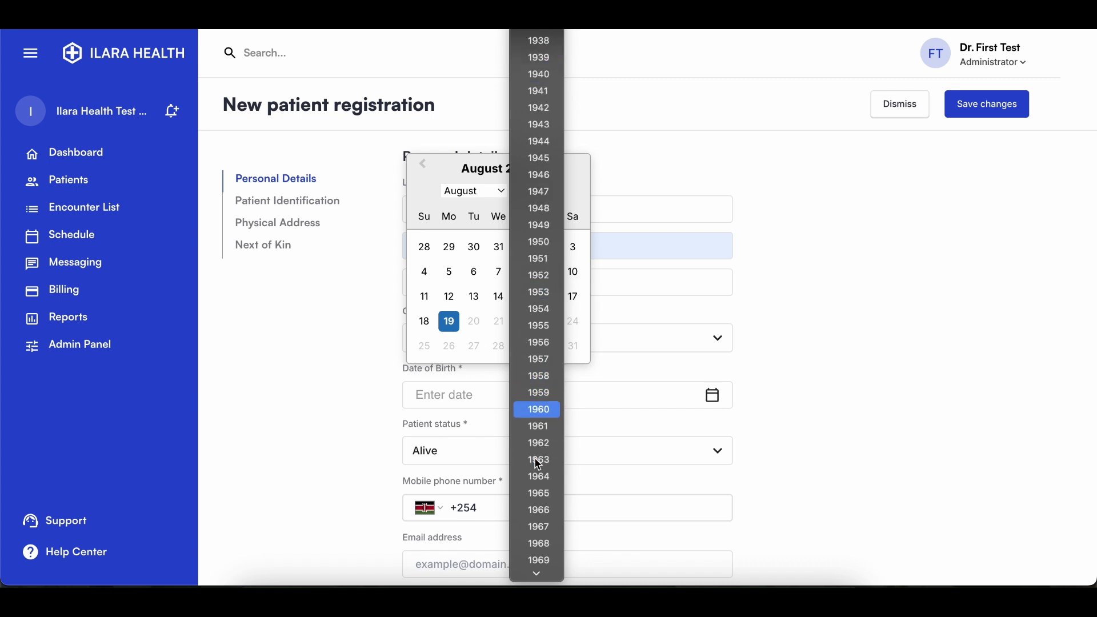
{"action": "left_click", "coordinate": [539, 413]}
{"action": "left_click", "coordinate": [507, 280]}
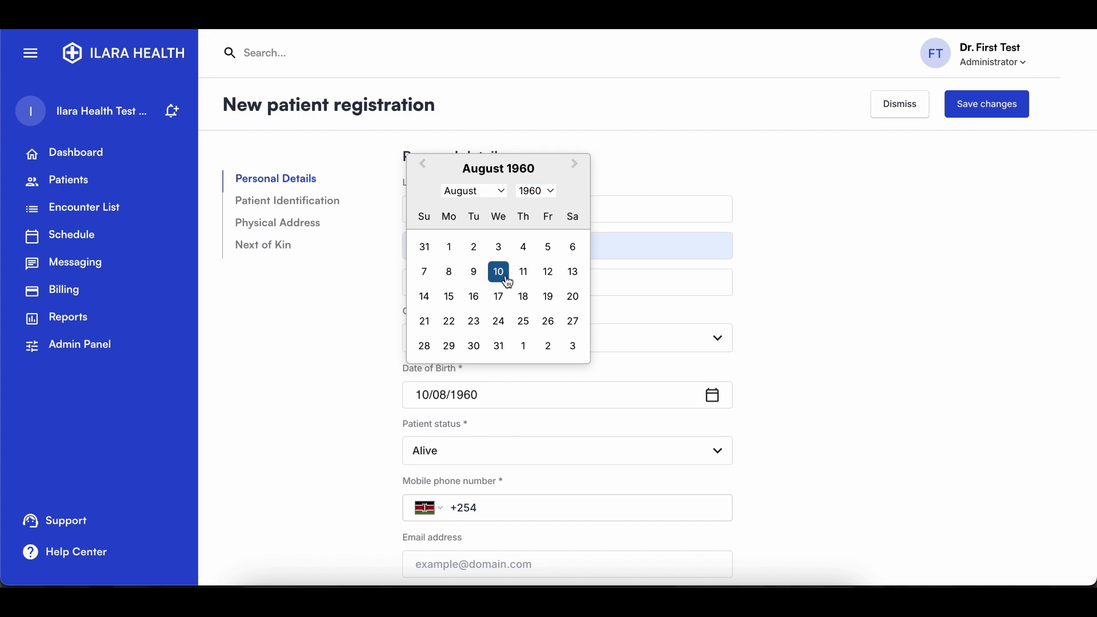
Enter the patient's mobile phone number and set how the patient heard about the facility to Friend/Family referral
{"action": "left_click", "coordinate": [484, 507]}
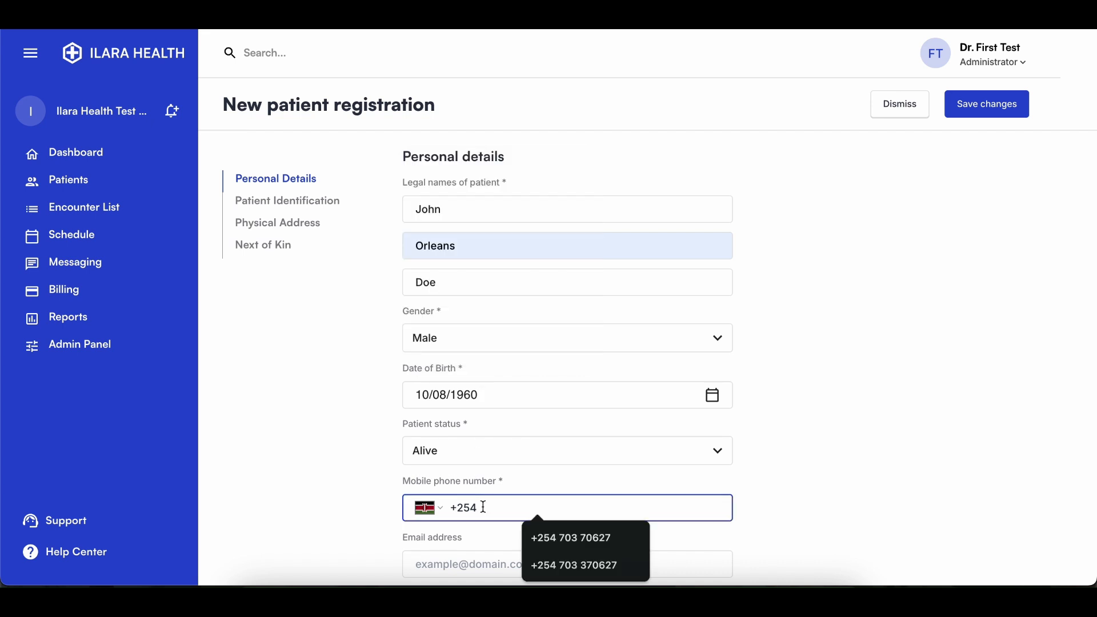
{"action": "left_click", "coordinate": [566, 563]}
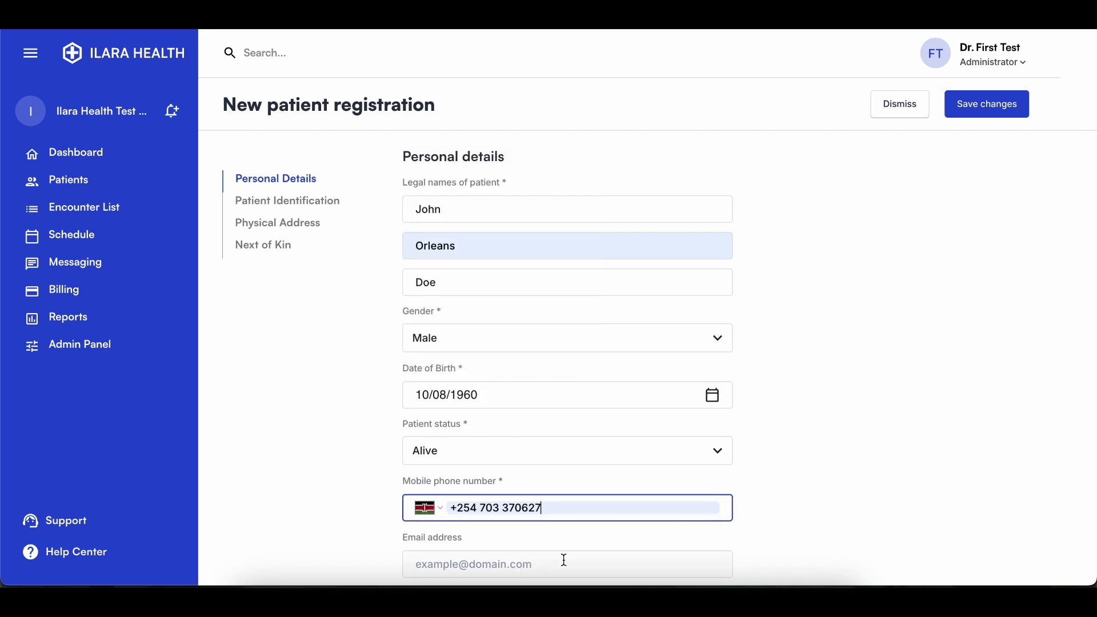
{"action": "scroll", "coordinate": [565, 561], "scroll_direction": "down", "scroll_amount": 4}
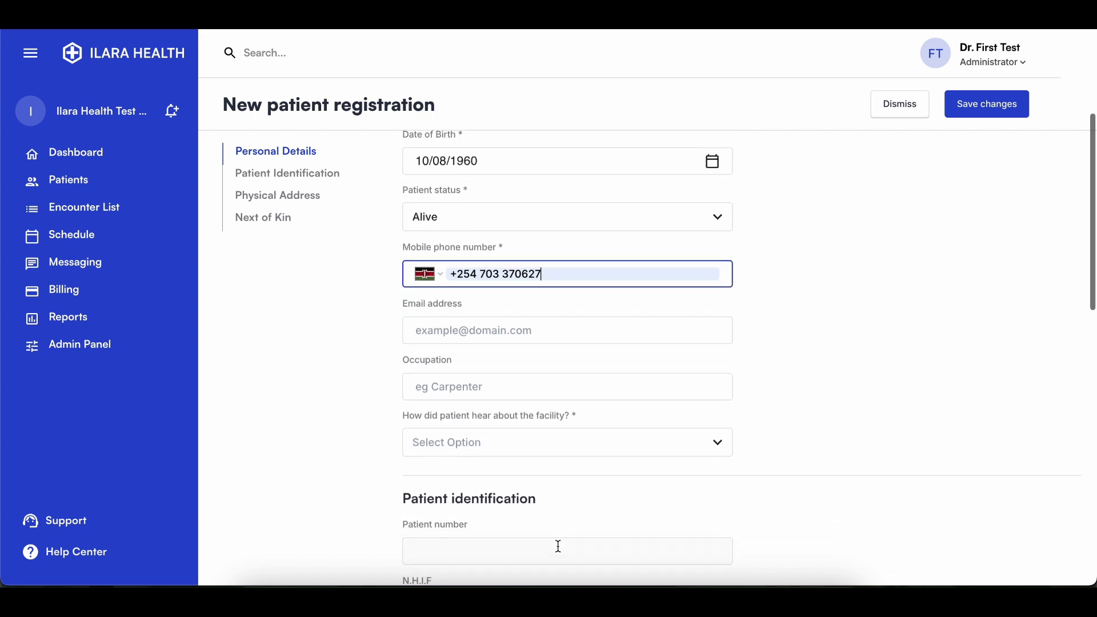
{"action": "left_click", "coordinate": [501, 443]}
{"action": "left_click", "coordinate": [505, 478]}
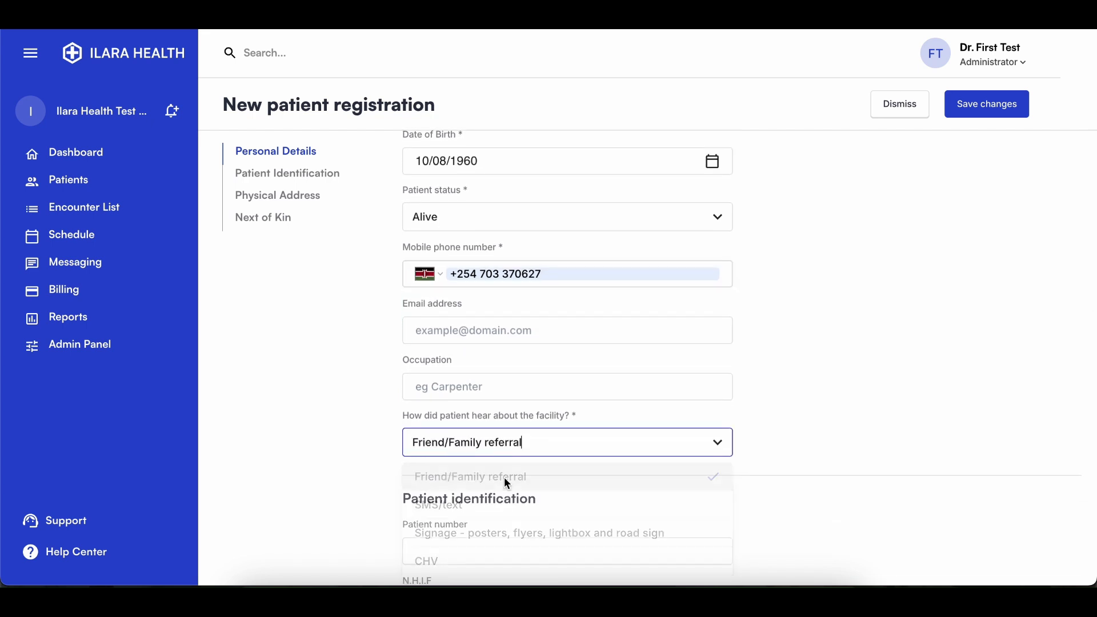
Select the county, sub county and ward for the patient's physical address and save the registration
{"action": "scroll", "coordinate": [504, 478], "scroll_direction": "down", "scroll_amount": 9}
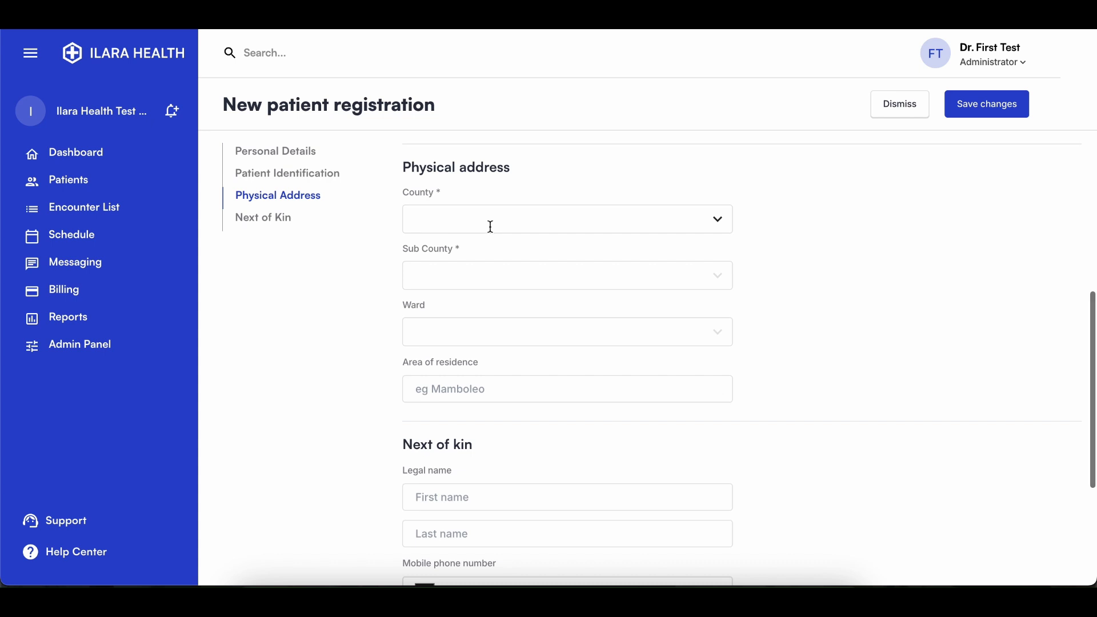
{"action": "left_click", "coordinate": [491, 226]}
{"action": "left_click", "coordinate": [487, 252]}
{"action": "left_click", "coordinate": [488, 283]}
{"action": "left_click", "coordinate": [486, 309]}
{"action": "left_click", "coordinate": [486, 332]}
{"action": "left_click", "coordinate": [489, 365]}
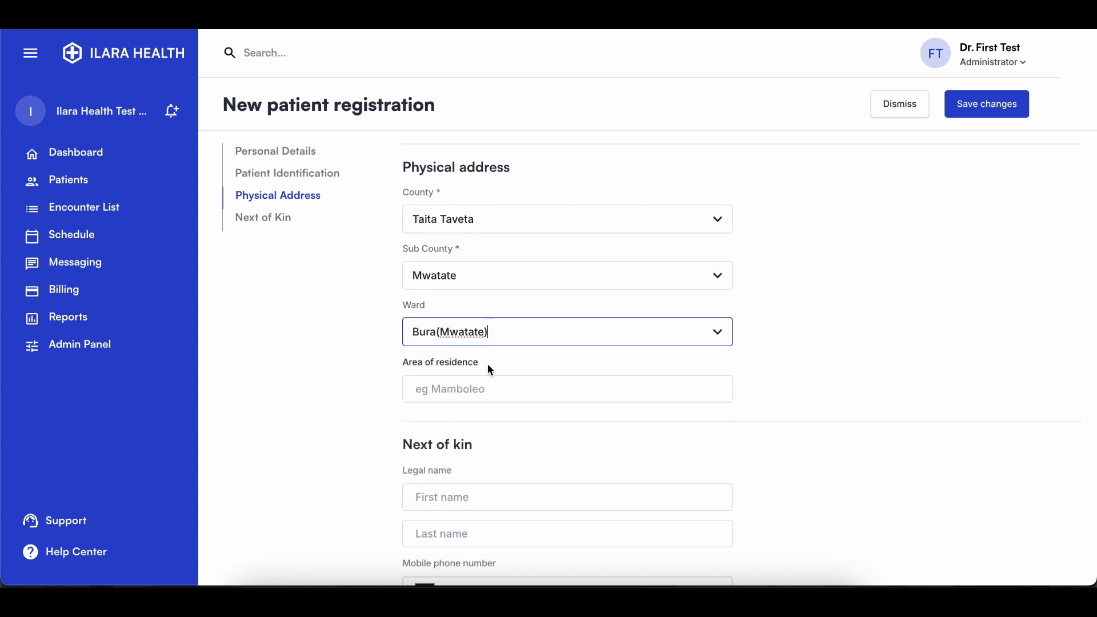
{"action": "scroll", "coordinate": [489, 369], "scroll_direction": "down", "scroll_amount": 5}
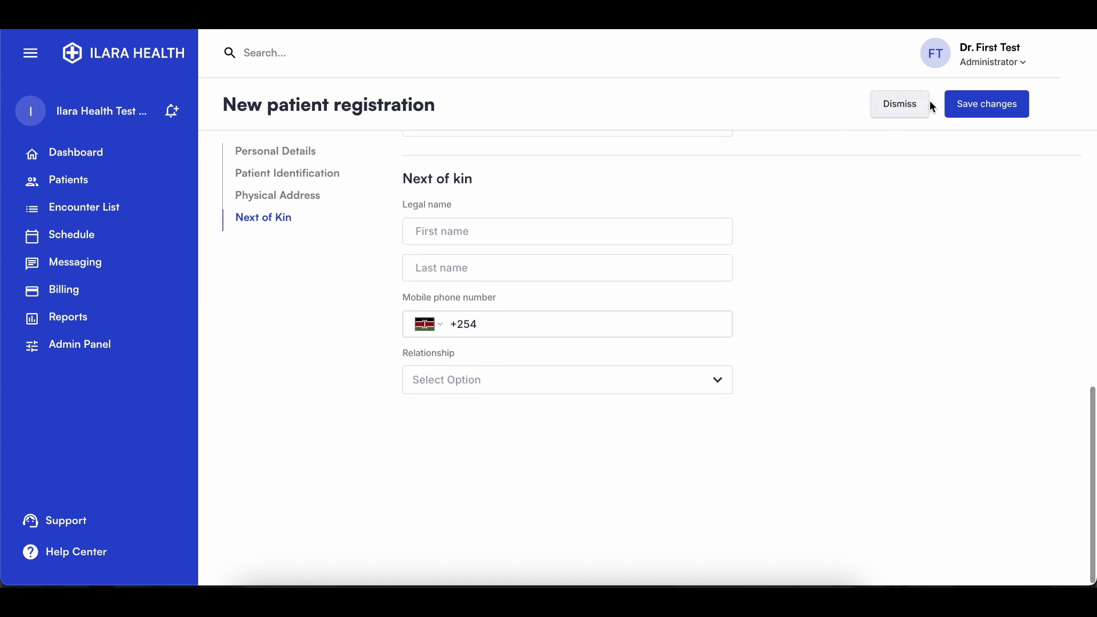
{"action": "left_click", "coordinate": [963, 116]}
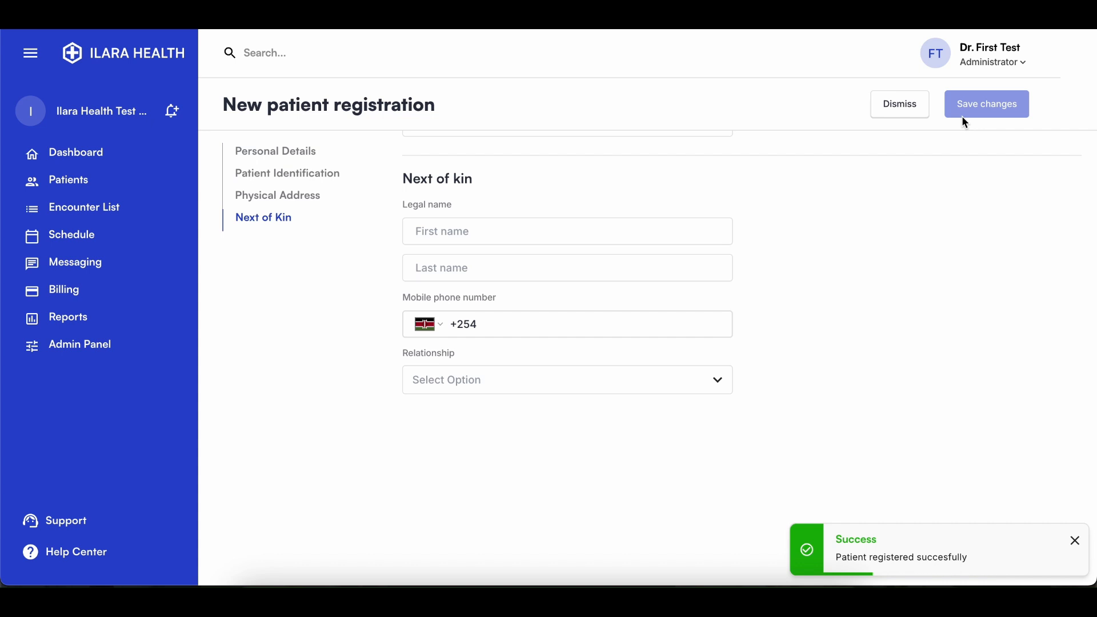
Go to the patient list and open the newly registered patient's information for editing
{"action": "left_click", "coordinate": [135, 191]}
{"action": "scroll", "coordinate": [362, 263], "scroll_direction": "up", "scroll_amount": 10}
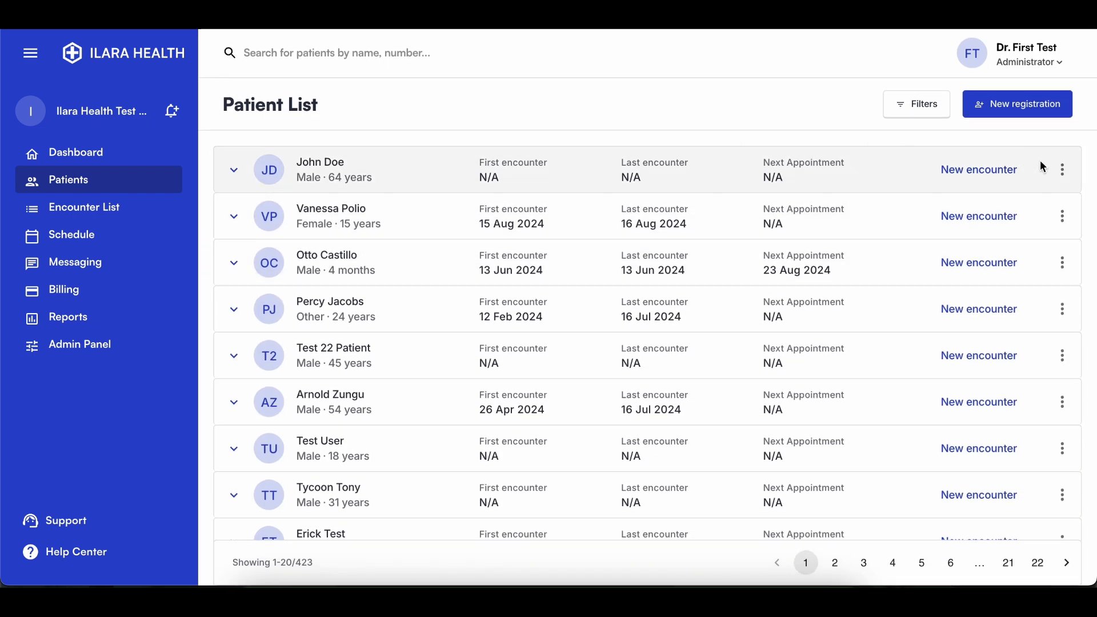
{"action": "left_click", "coordinate": [1063, 170]}
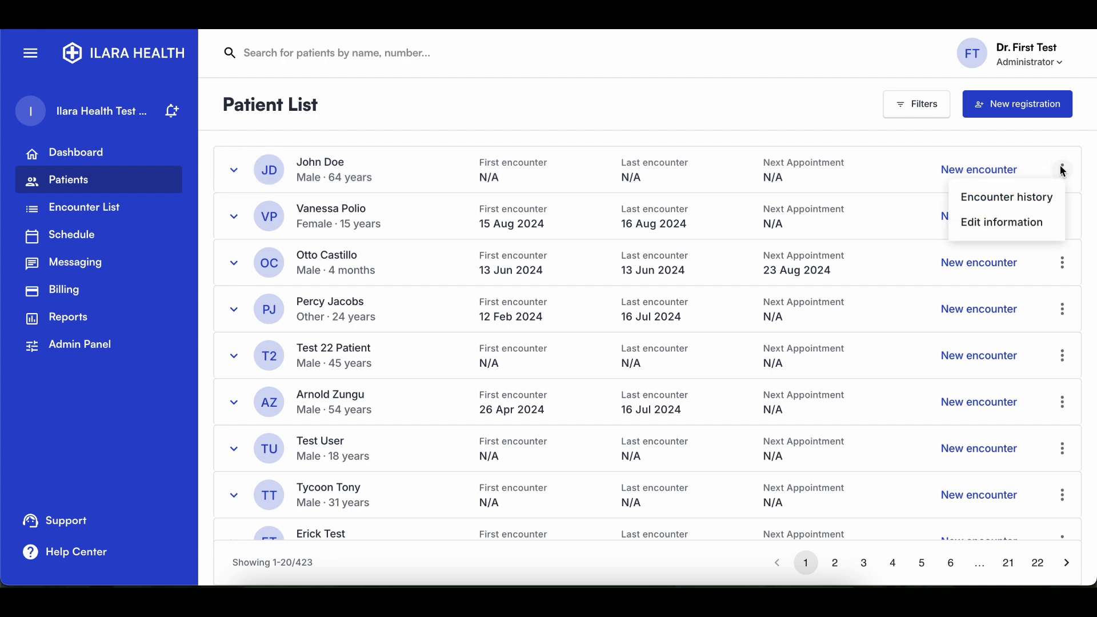
{"action": "left_click", "coordinate": [1014, 226]}
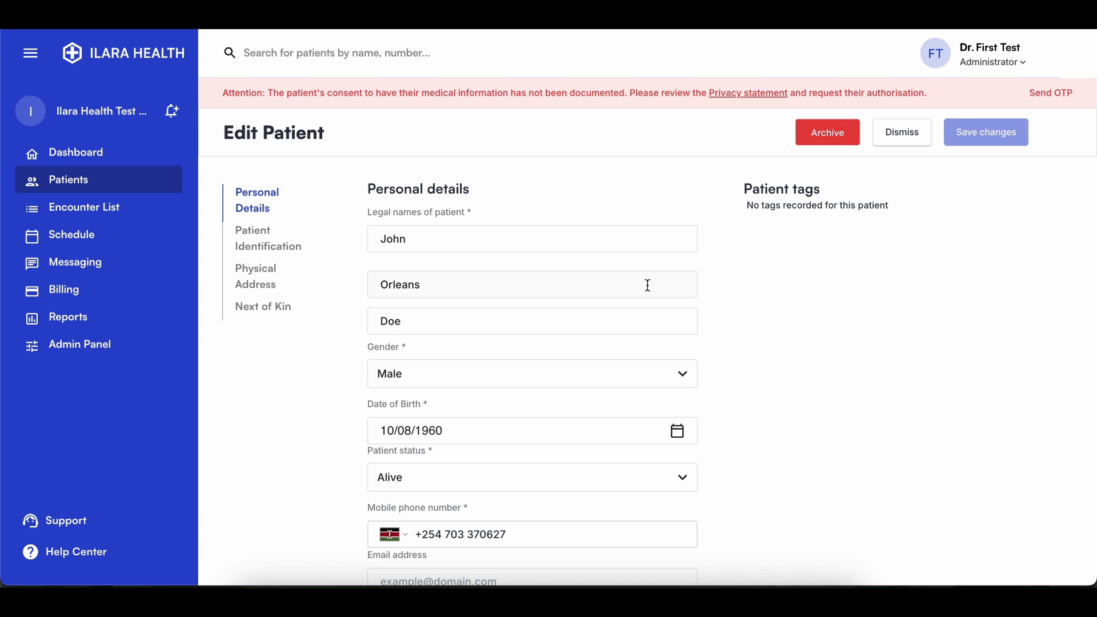
Change how the patient heard about the facility to SMS/text and save the patient record
{"action": "scroll", "coordinate": [649, 285], "scroll_direction": "down", "scroll_amount": 3}
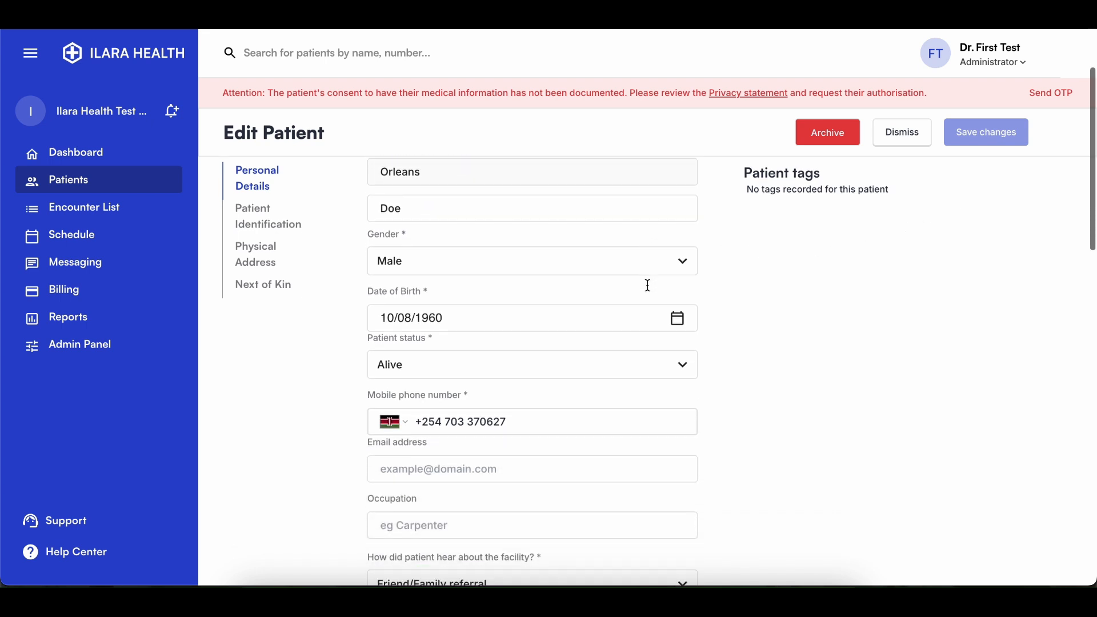
{"action": "scroll", "coordinate": [648, 285], "scroll_direction": "down", "scroll_amount": 2}
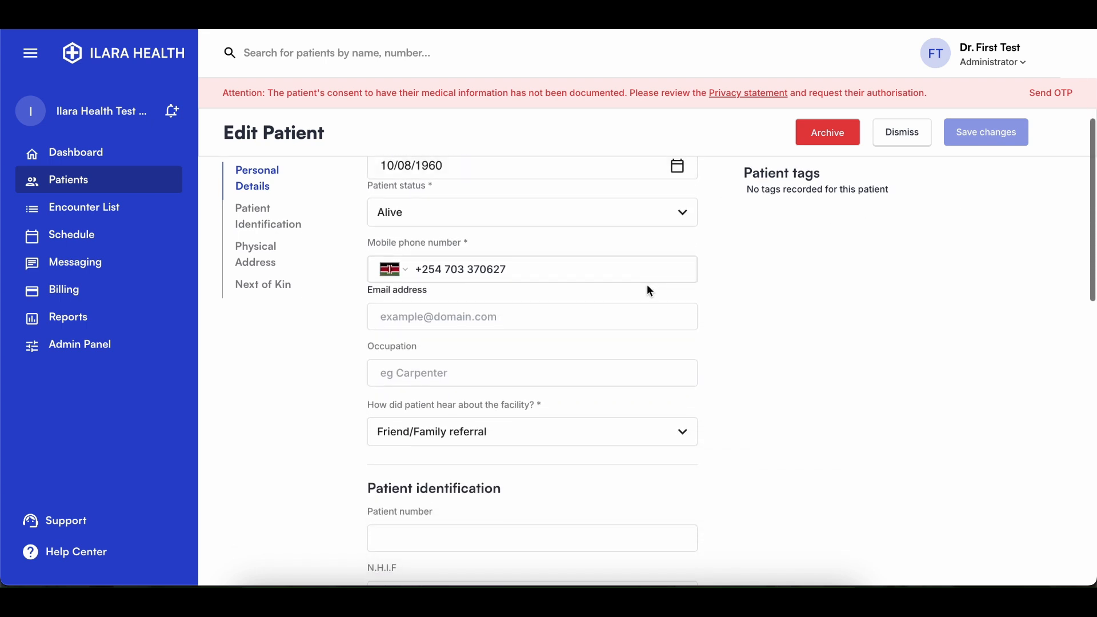
{"action": "scroll", "coordinate": [648, 285], "scroll_direction": "down", "scroll_amount": 5}
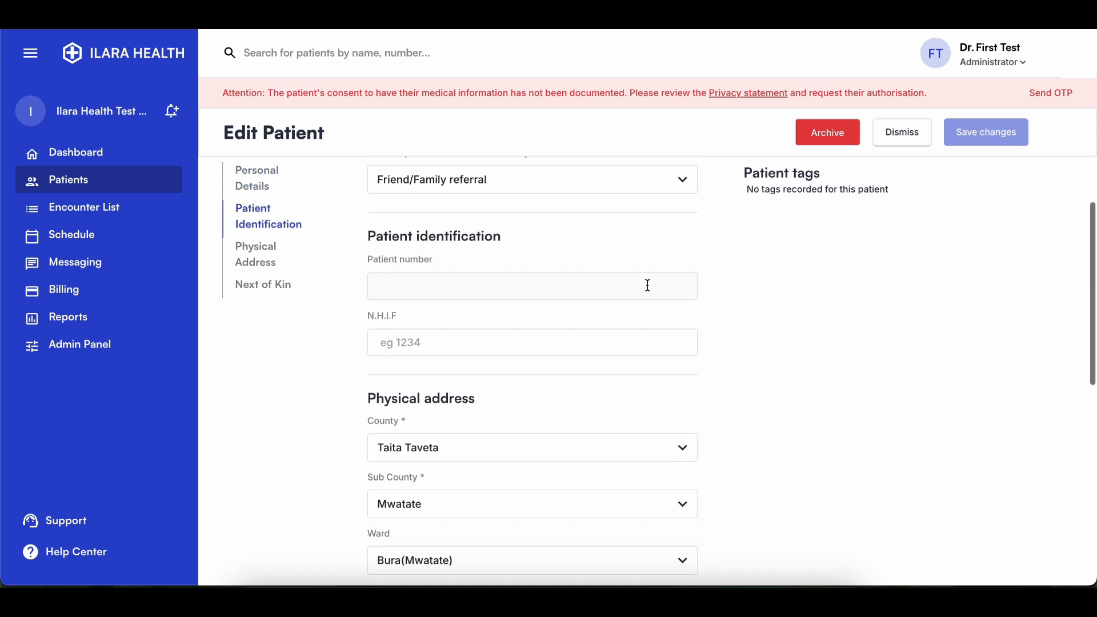
{"action": "scroll", "coordinate": [645, 477], "scroll_direction": "down", "scroll_amount": 1}
{"action": "scroll", "coordinate": [645, 482], "scroll_direction": "up", "scroll_amount": 2}
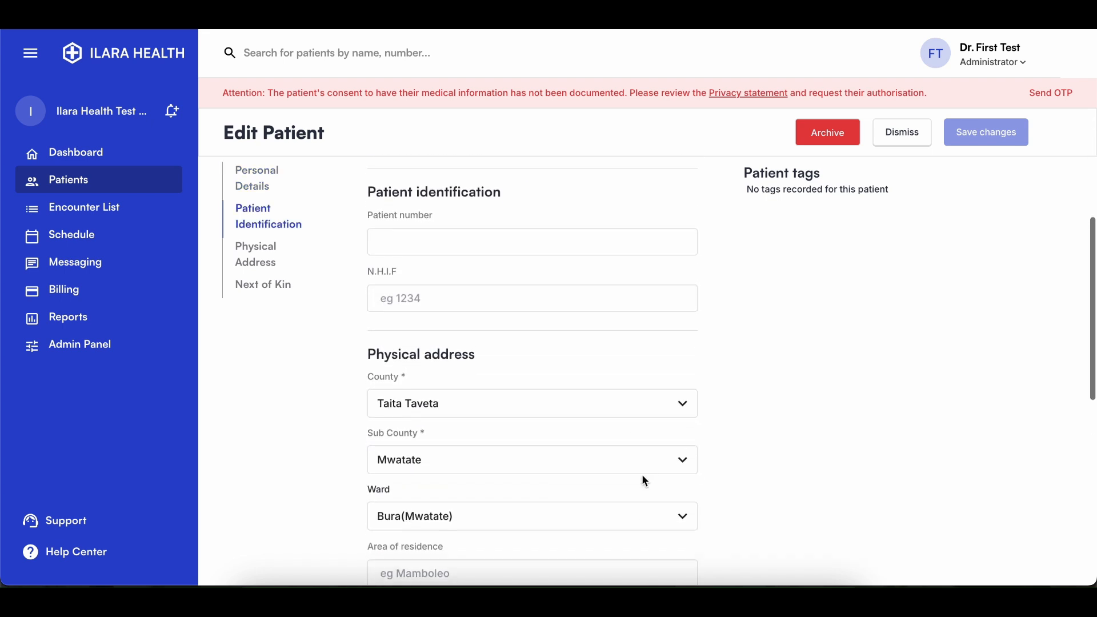
{"action": "scroll", "coordinate": [642, 480], "scroll_direction": "up", "scroll_amount": 2}
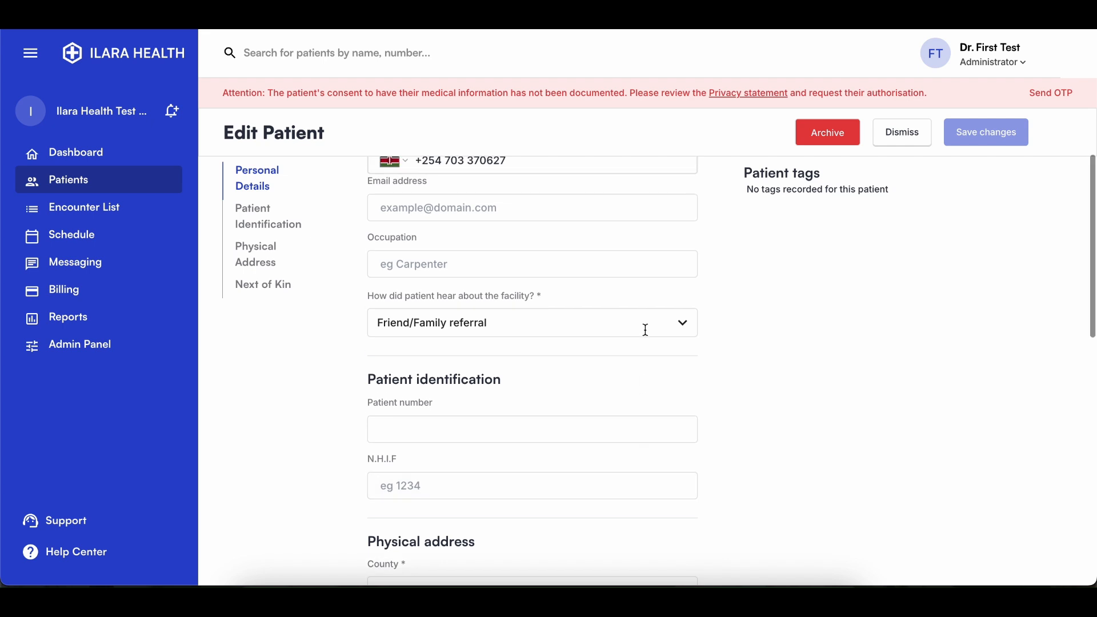
{"action": "left_click", "coordinate": [643, 327]}
{"action": "left_click", "coordinate": [624, 392]}
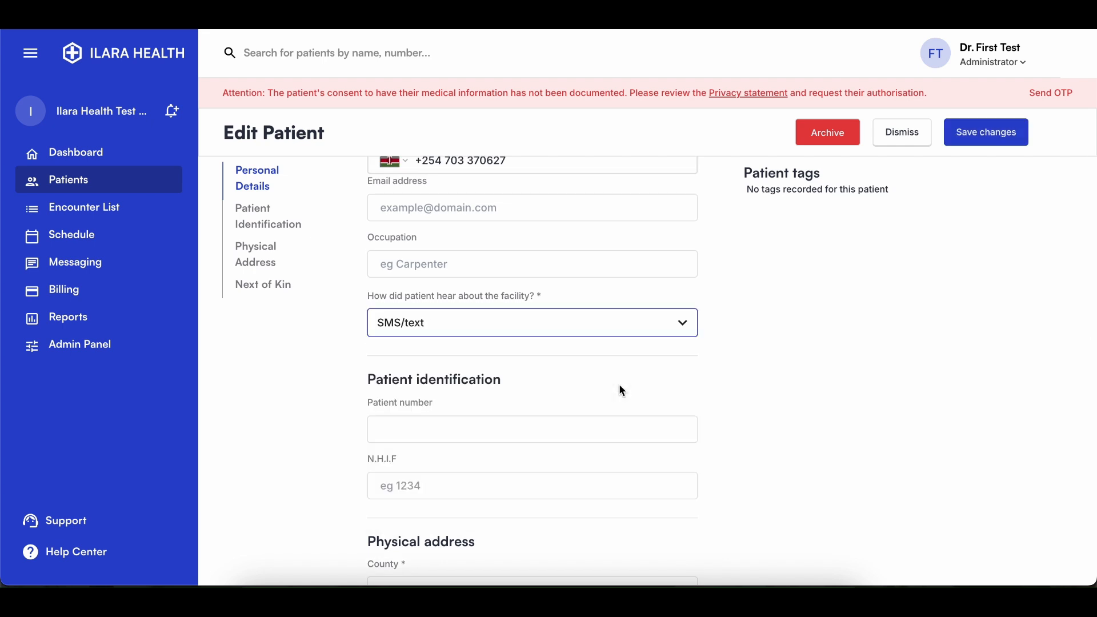
{"action": "scroll", "coordinate": [674, 332], "scroll_direction": "up", "scroll_amount": 3}
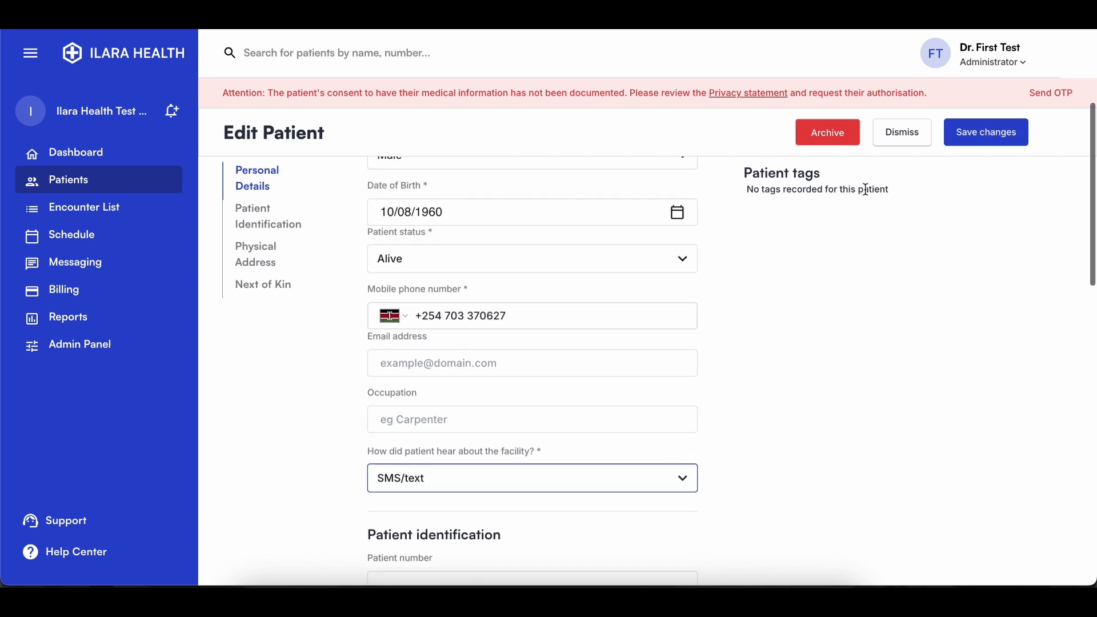
{"action": "left_click", "coordinate": [970, 143]}
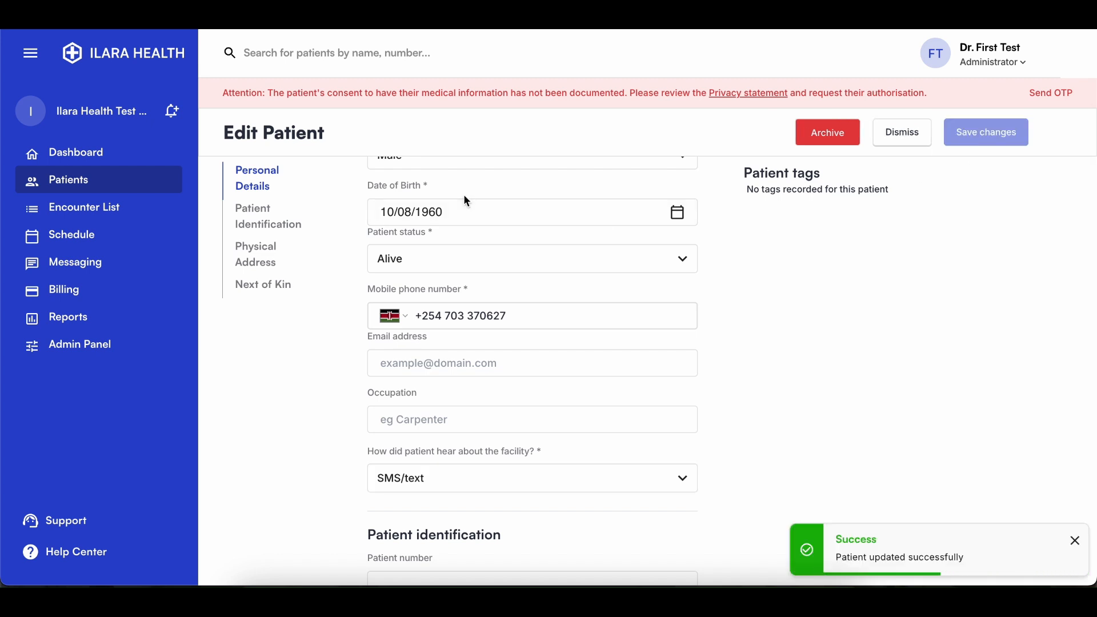
Expand the newly registered patient's details in the patient list and open the data consent form
{"action": "left_click", "coordinate": [160, 191]}
{"action": "scroll", "coordinate": [432, 232], "scroll_direction": "up", "scroll_amount": 4}
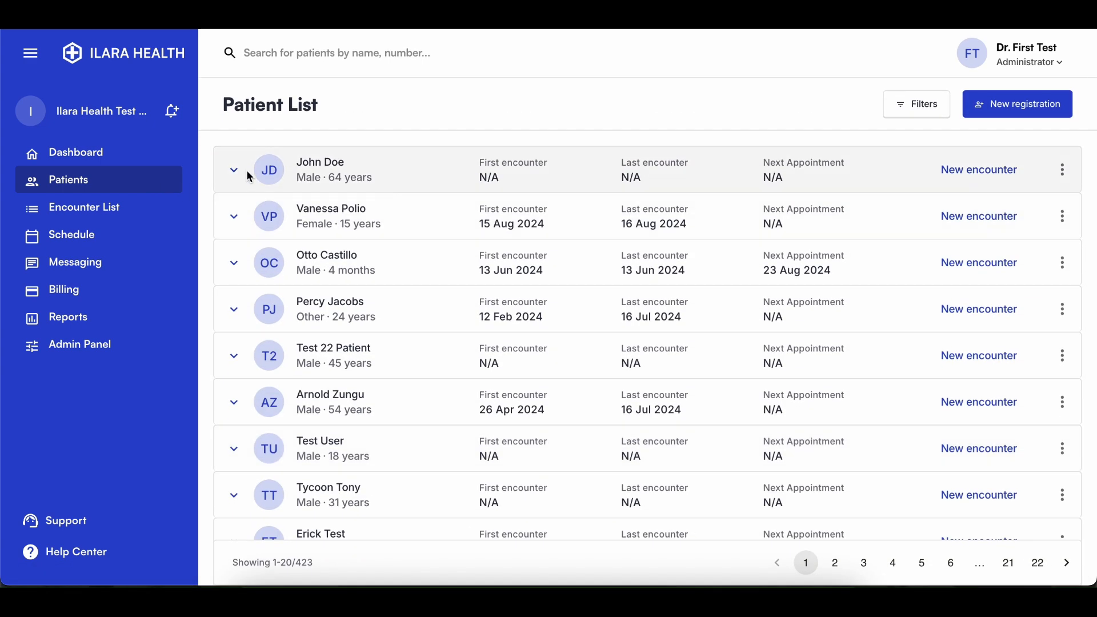
{"action": "left_click", "coordinate": [238, 177]}
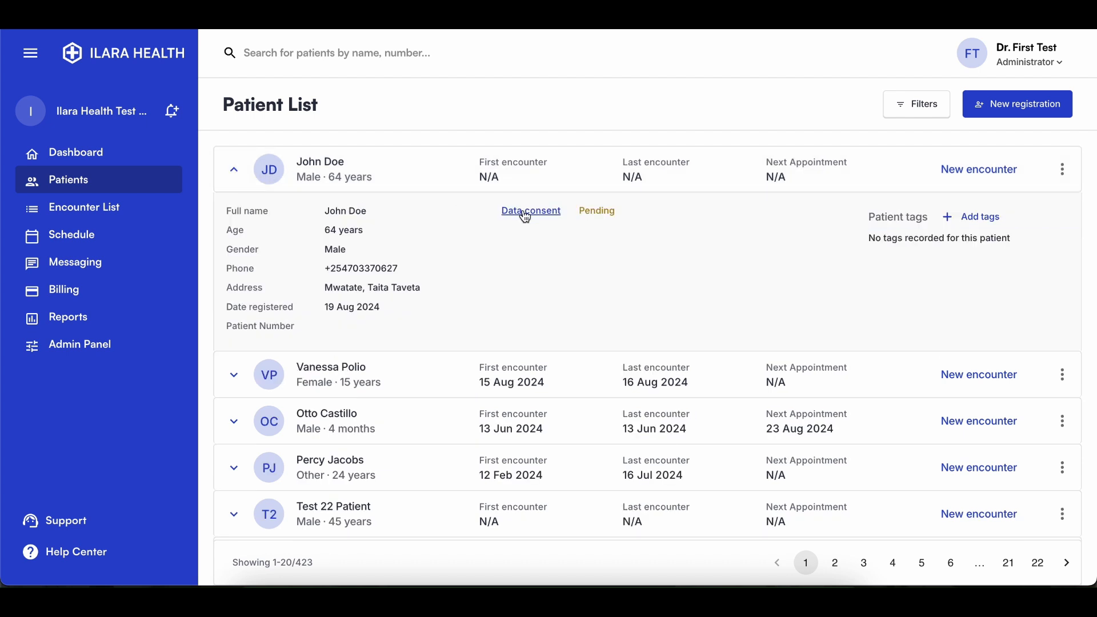
{"action": "left_click", "coordinate": [553, 217]}
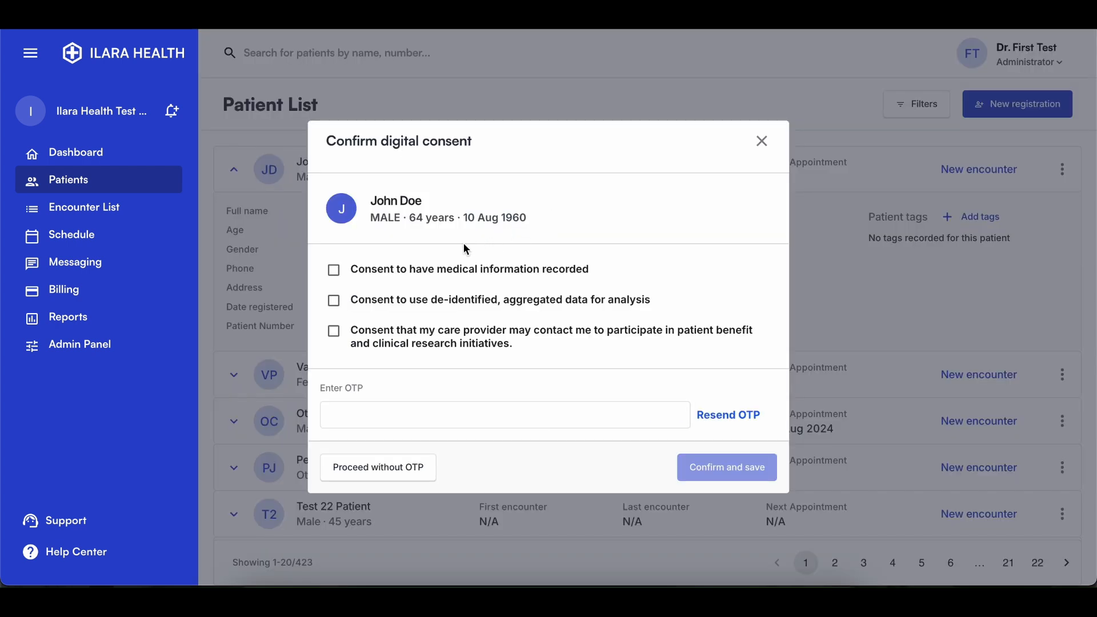
Tick all three digital consent statements and resend the OTP, leaving the form without saving and collapsing the patient's details
{"action": "left_click", "coordinate": [337, 271]}
{"action": "left_click", "coordinate": [333, 303]}
{"action": "left_click", "coordinate": [334, 334]}
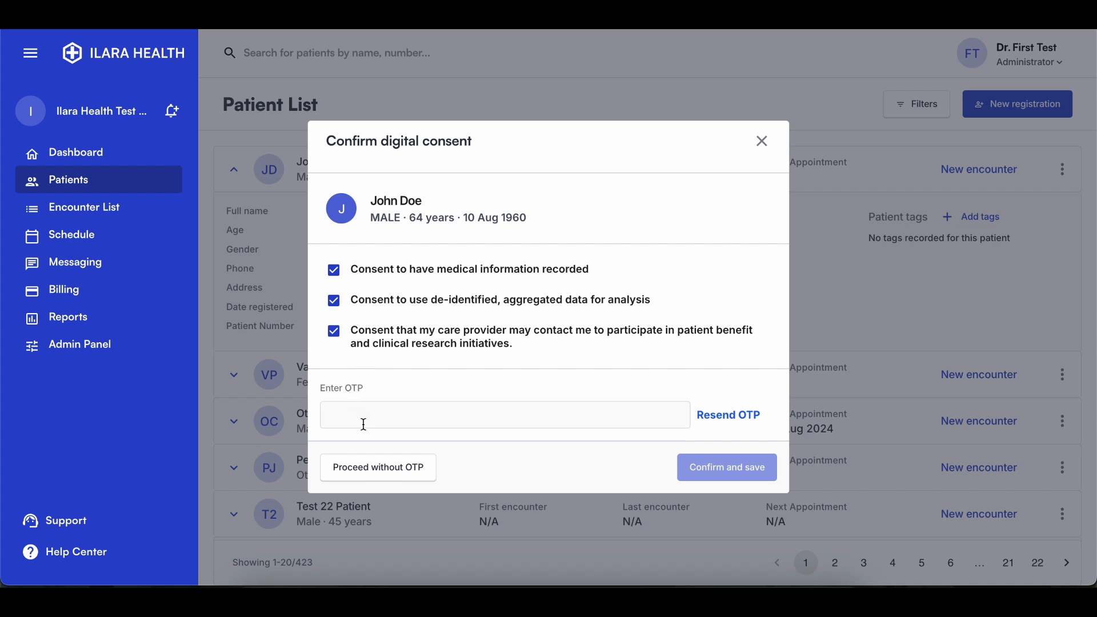
{"action": "left_click", "coordinate": [727, 424]}
{"action": "left_click", "coordinate": [764, 139]}
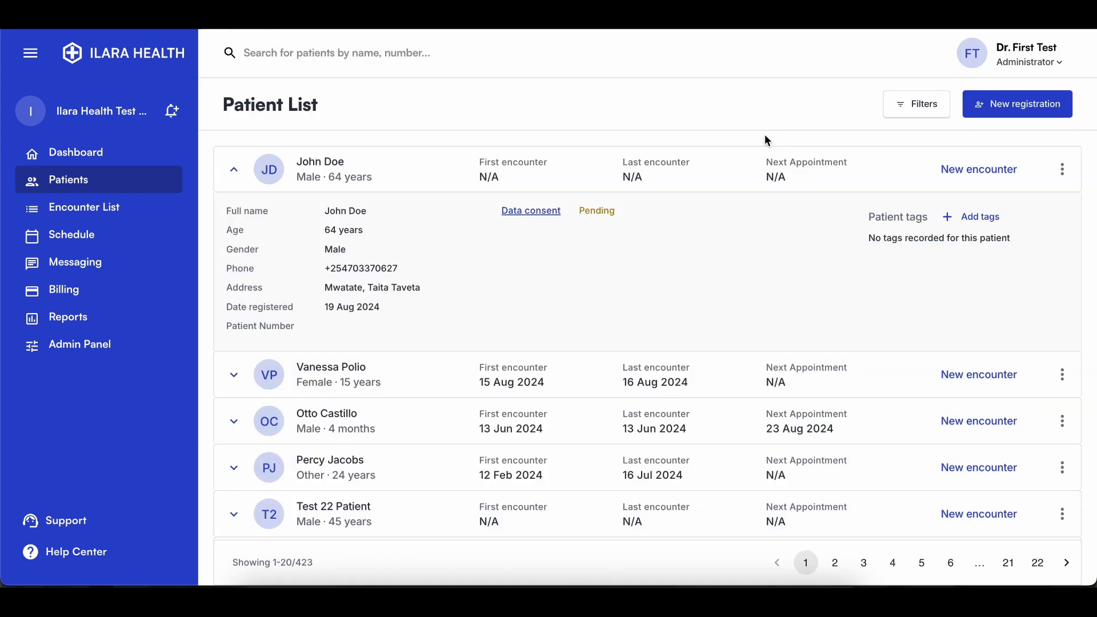
{"action": "left_click", "coordinate": [233, 170]}
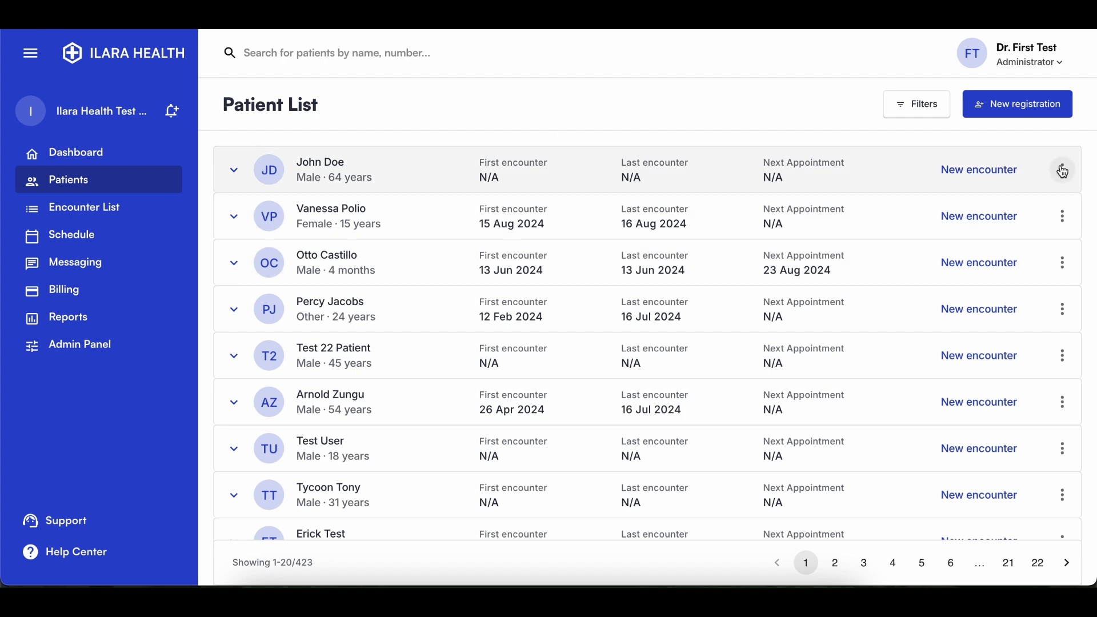
View the newly registered patient's encounter history and return to the patient list
{"action": "left_click", "coordinate": [1064, 172]}
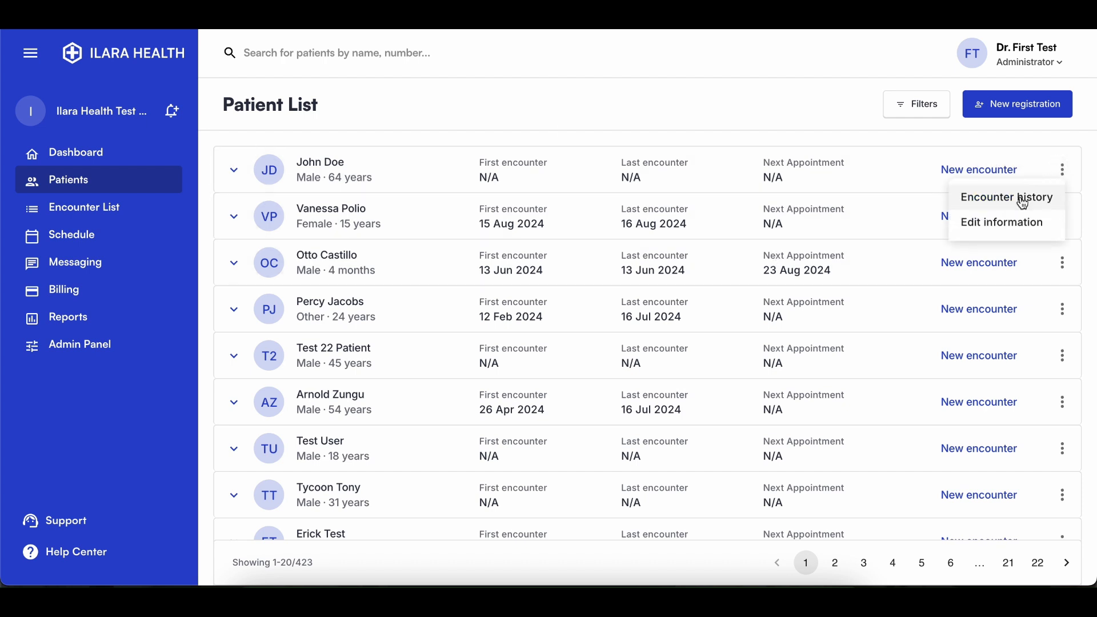
{"action": "left_click", "coordinate": [1051, 210]}
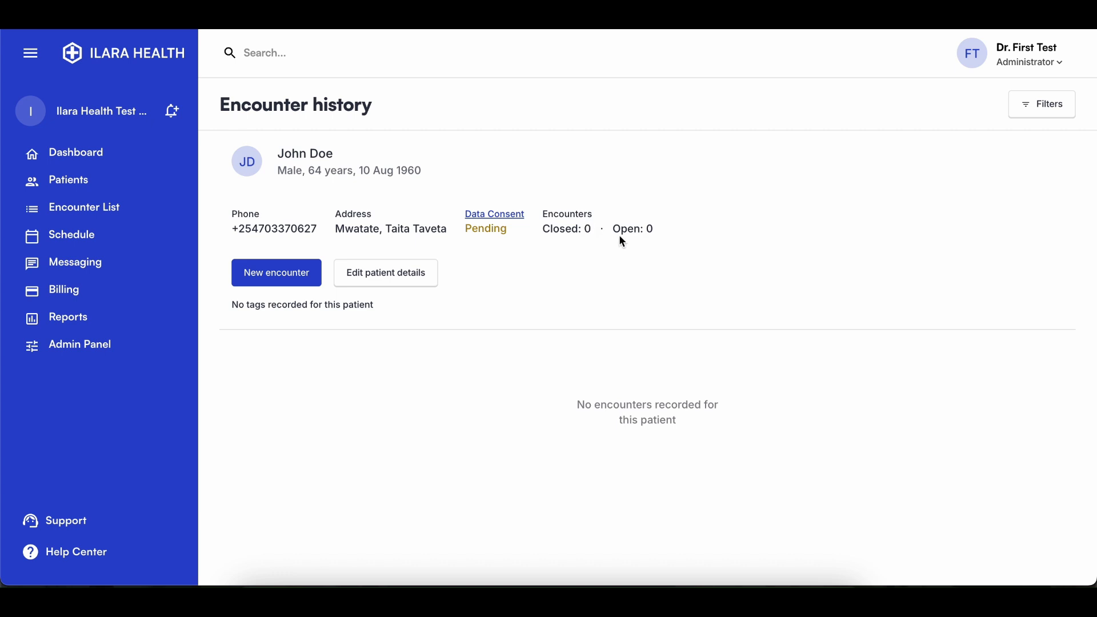
{"action": "left_click", "coordinate": [172, 191]}
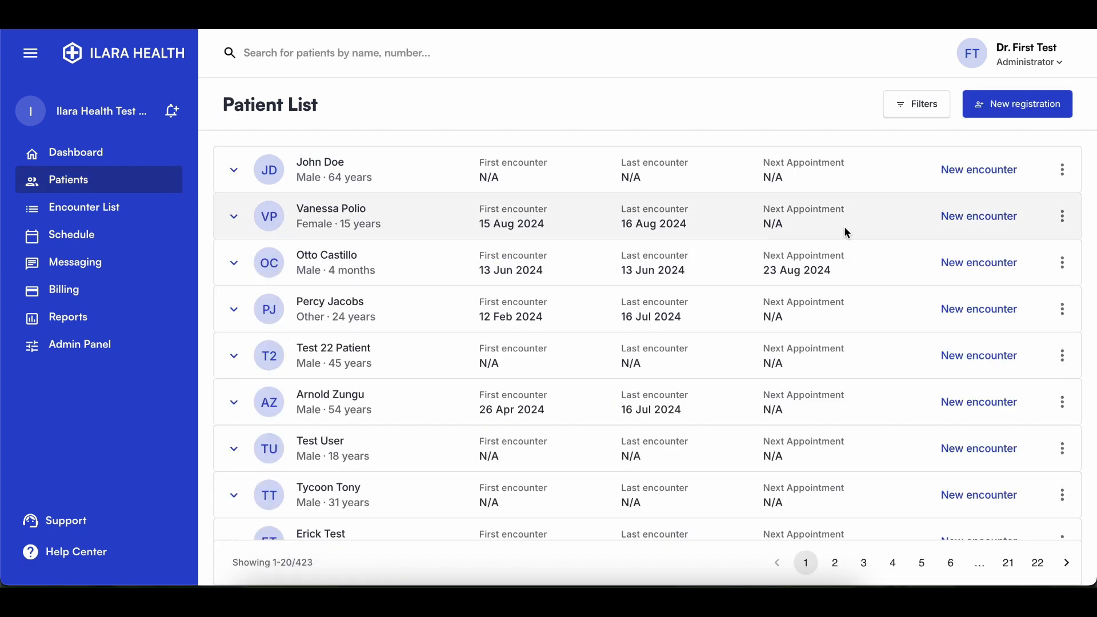
View the encounter history of the 4-month-old male patient and return to the patient list
{"action": "left_click", "coordinate": [1062, 263]}
{"action": "left_click", "coordinate": [1008, 291]}
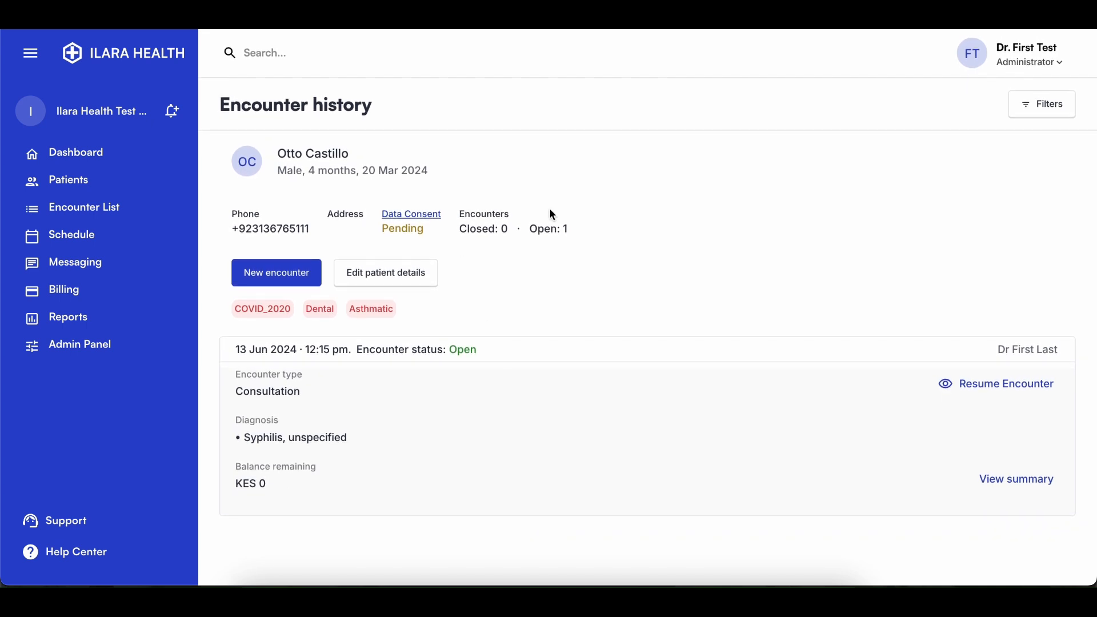
{"action": "left_click", "coordinate": [85, 193]}
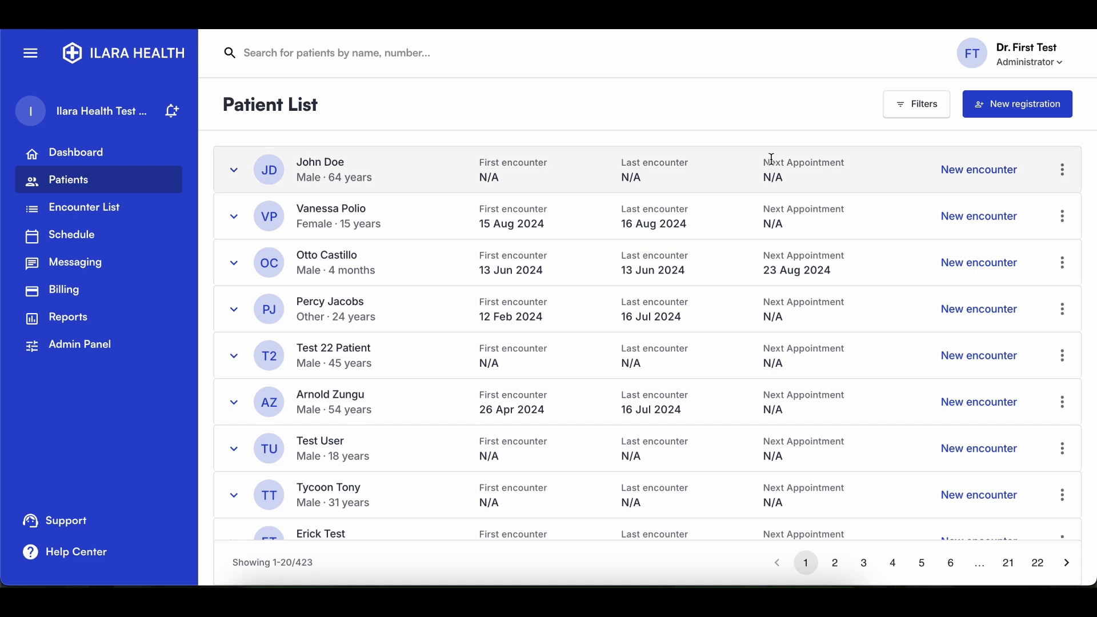
Open the newly registered 64-year-old patient's information for editing and archive the patient, confirming the archive
{"action": "left_click", "coordinate": [1064, 169]}
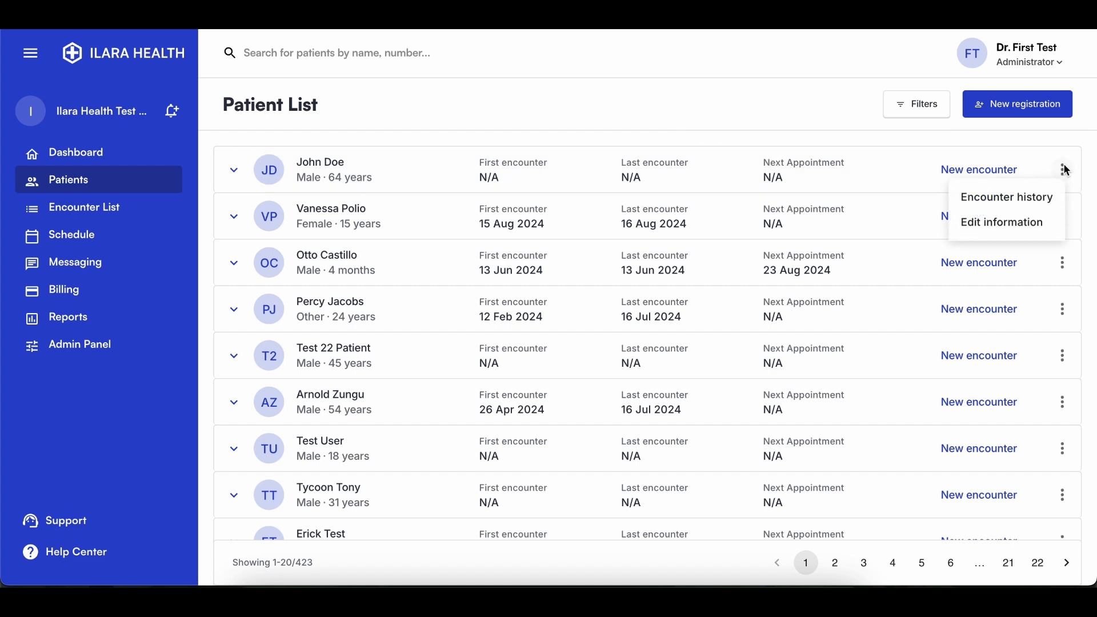
{"action": "left_click", "coordinate": [1029, 222]}
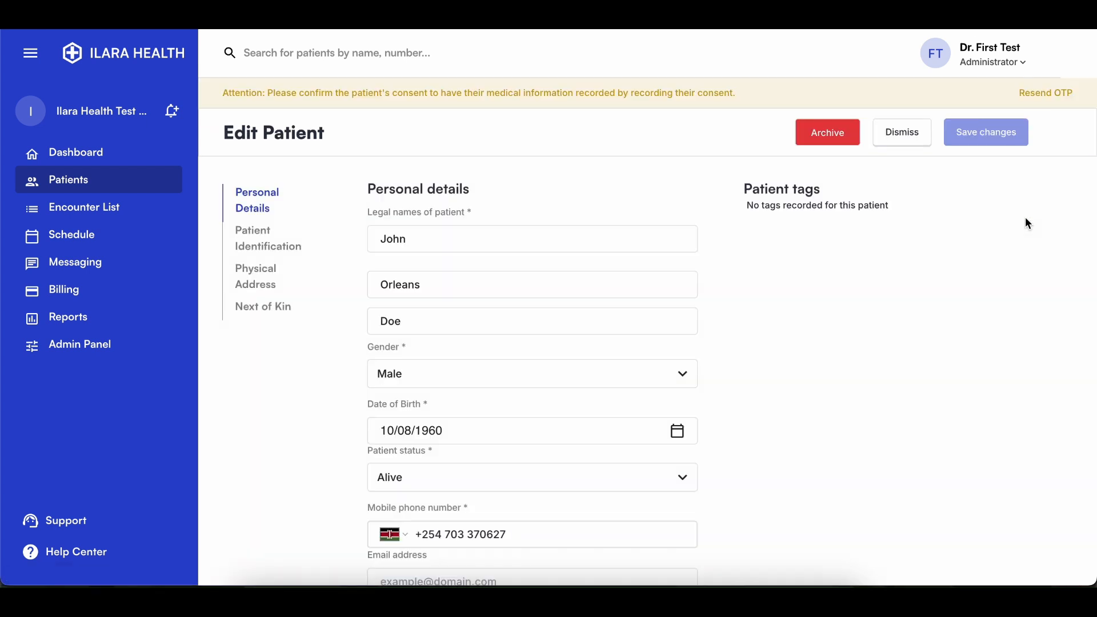
{"action": "left_click", "coordinate": [845, 145]}
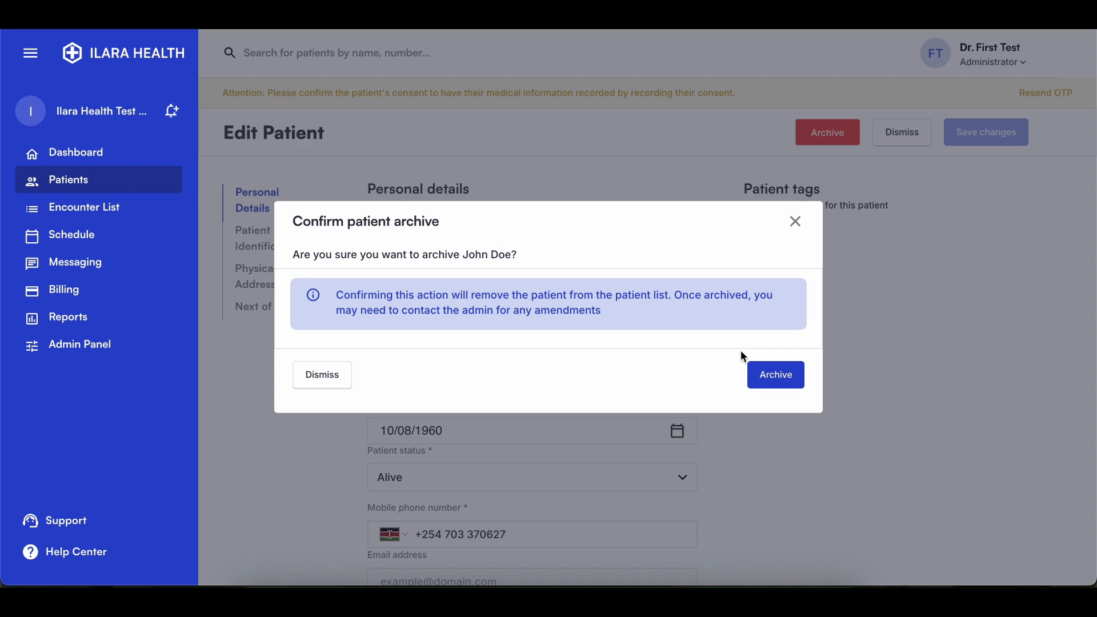
{"action": "left_click", "coordinate": [764, 376]}
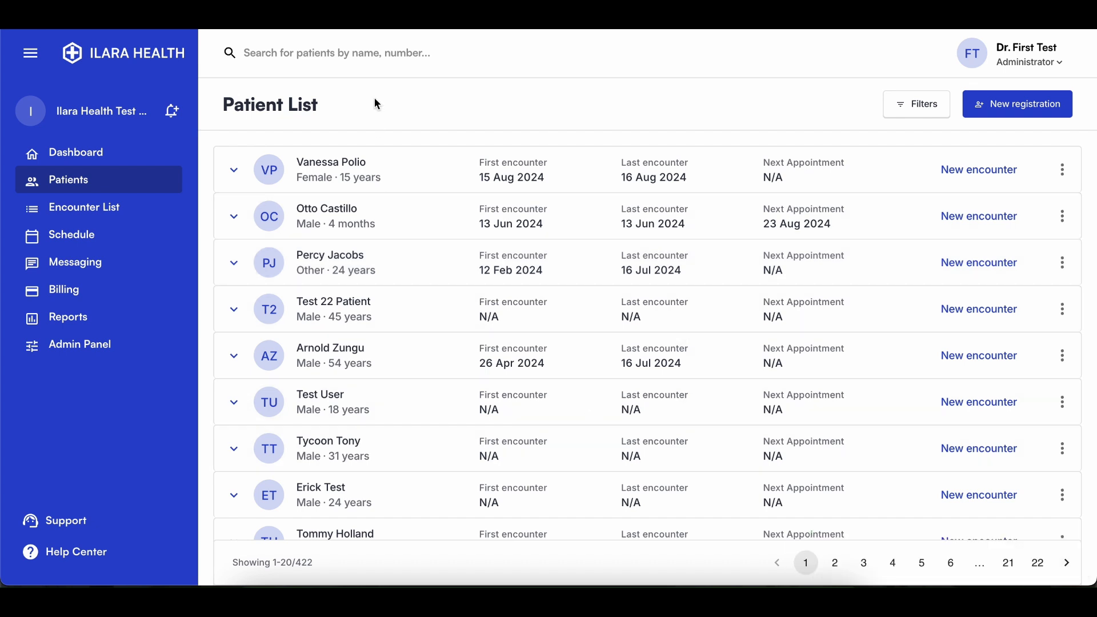
Search for the archived patient by name and open the archived 64-year-old's encounter history
{"action": "type", "text": "Joh"}
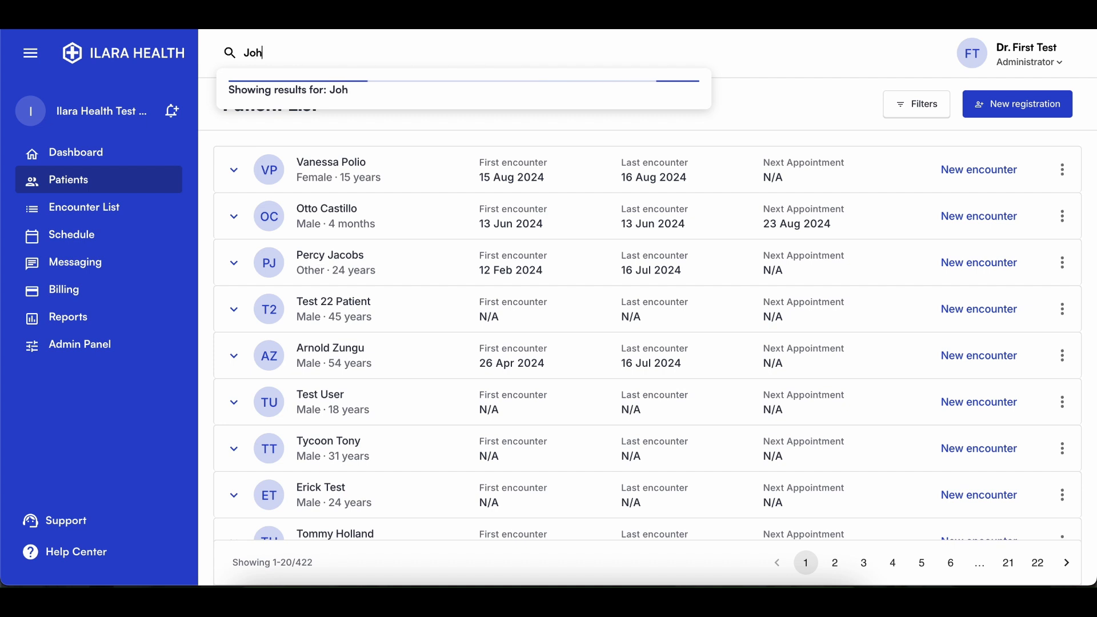
{"action": "type", "text": "n doe"}
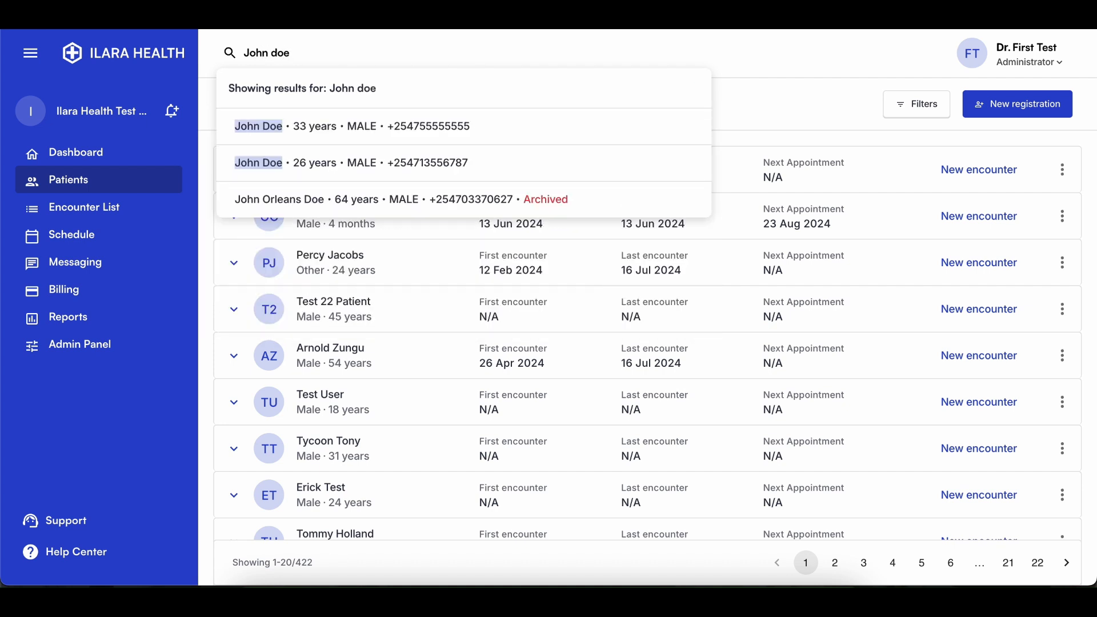
{"action": "left_click", "coordinate": [337, 196]}
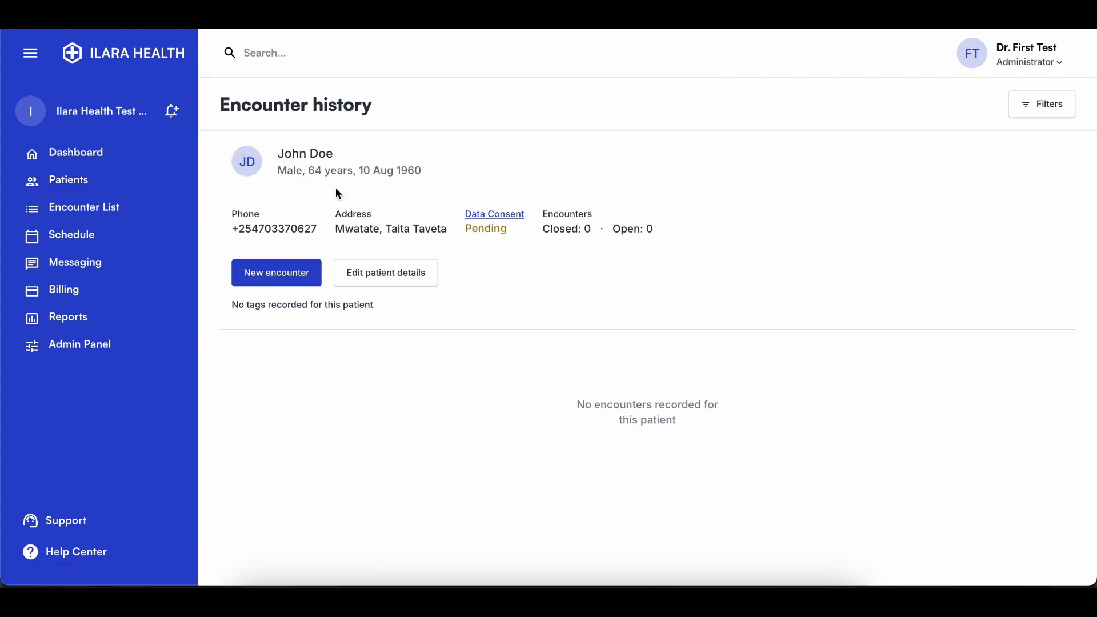
Restore the archived patient from the patient's edit form, confirming the restore, and return to the patient list
{"action": "left_click", "coordinate": [387, 272]}
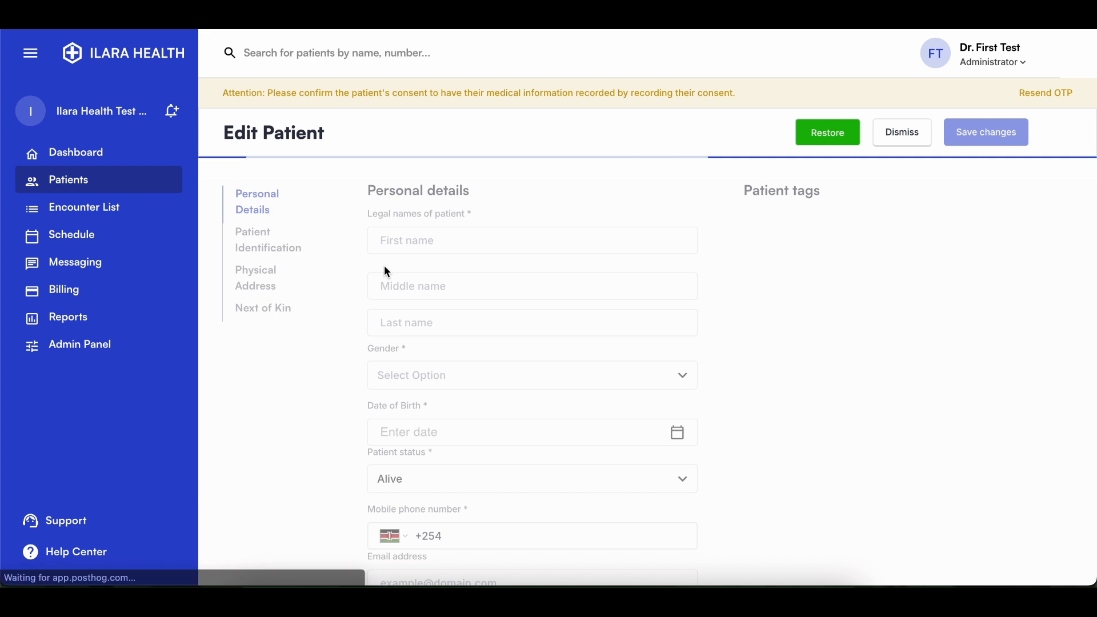
{"action": "left_click", "coordinate": [818, 137]}
{"action": "left_click", "coordinate": [770, 373]}
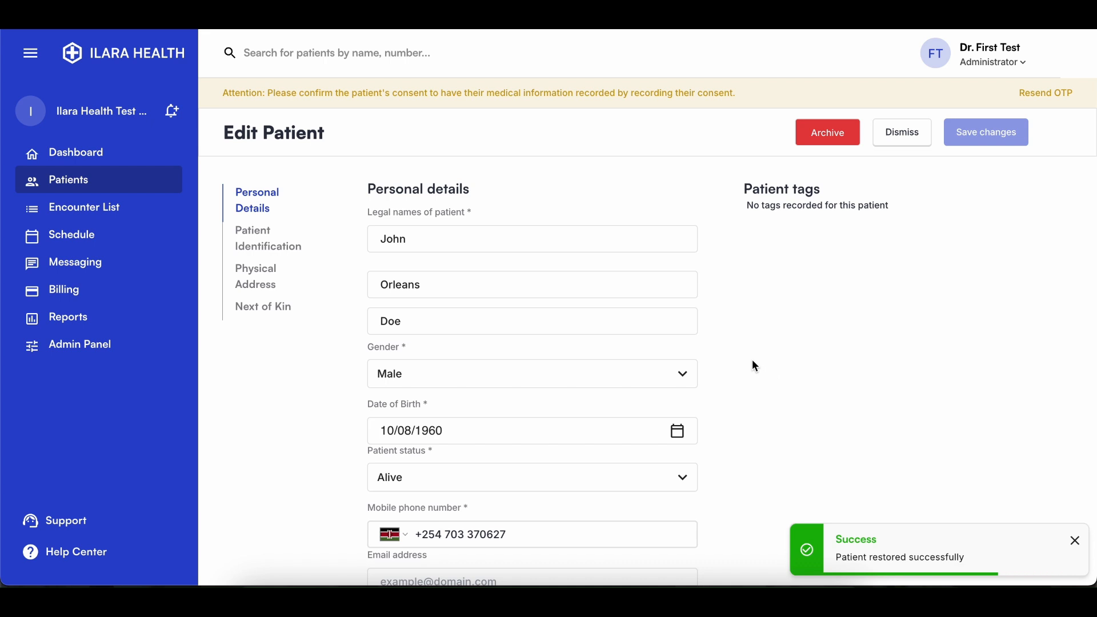
{"action": "left_click", "coordinate": [162, 186]}
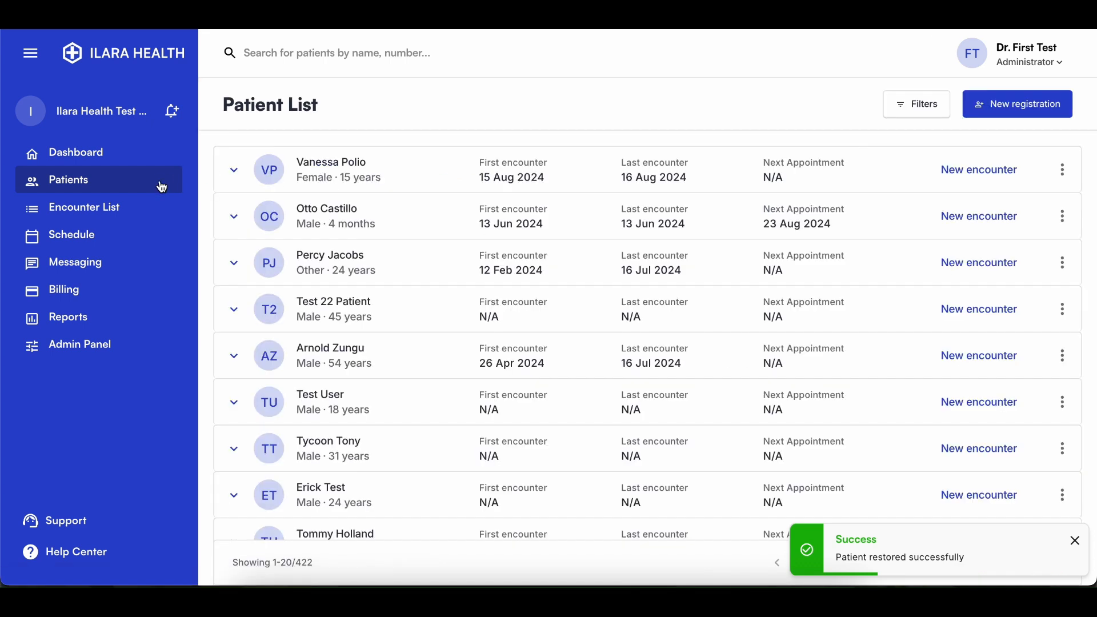